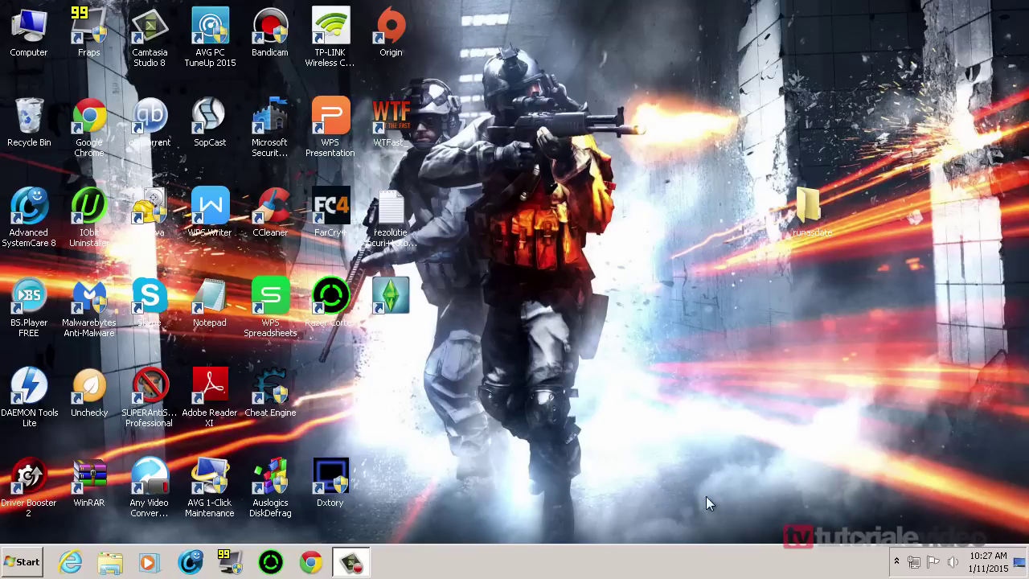
# - Open Internet Explorer, search Google for runasdate and open the nirsoft.net RunAsDate page
pyautogui.click(70, 570)
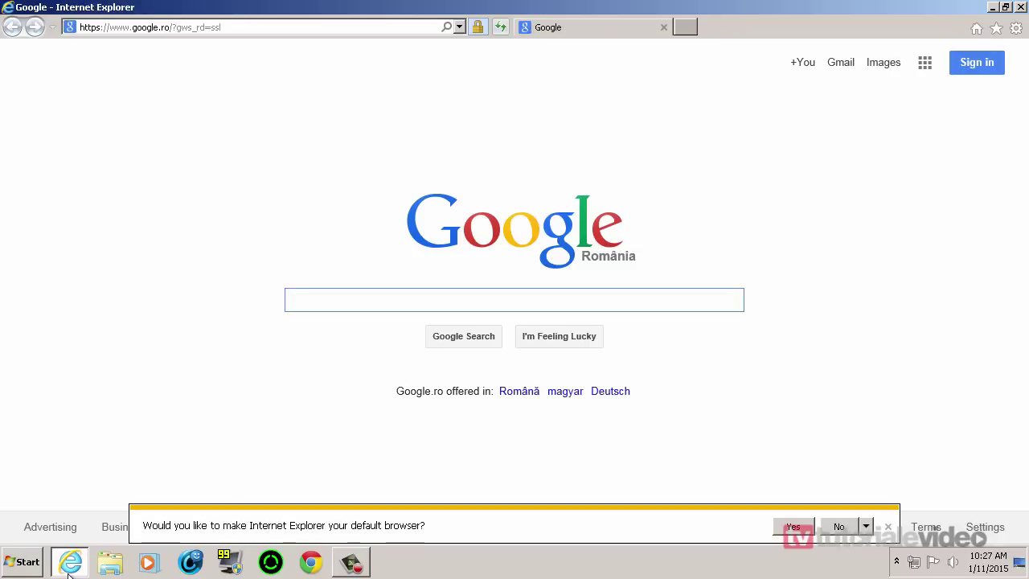
pyautogui.write('runasd')
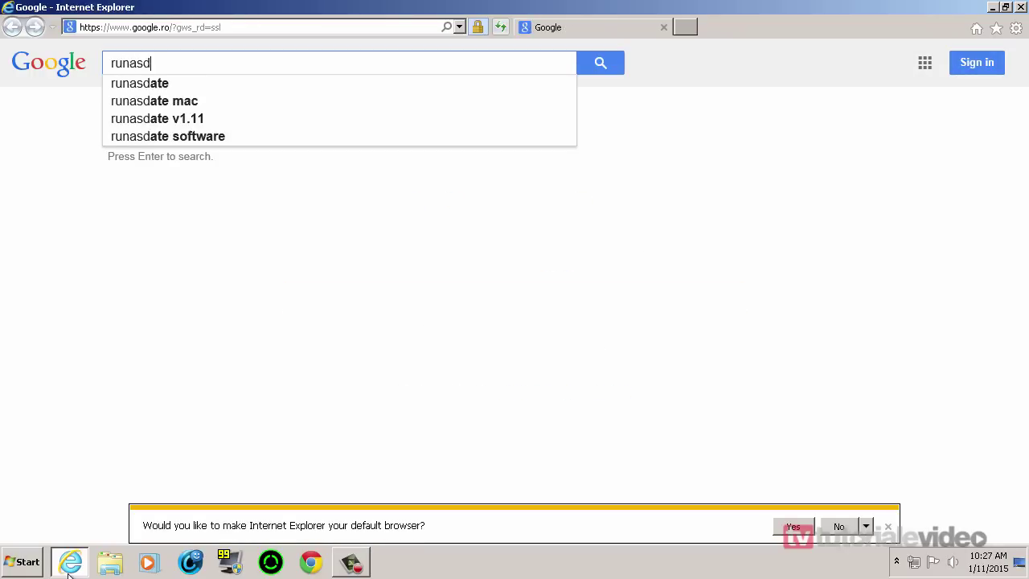
pyautogui.press('Down')
pyautogui.press('Return')
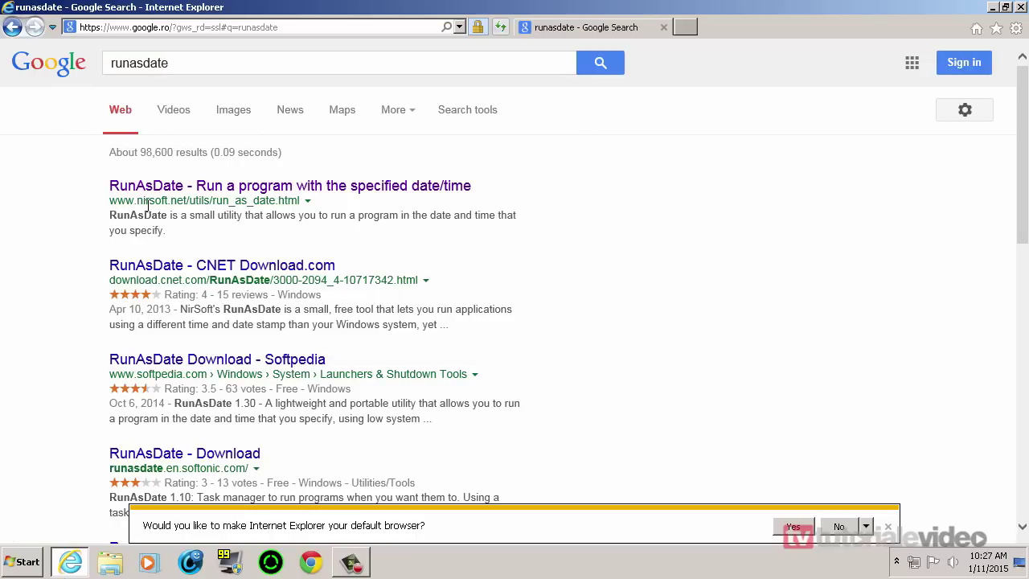
pyautogui.click(169, 191)
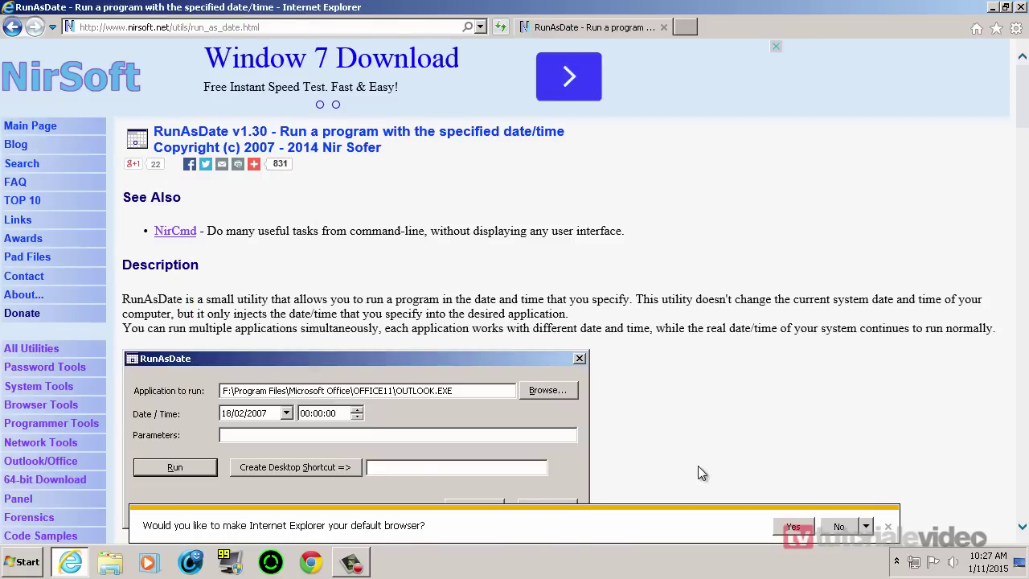
# - Dismiss the default browser prompt, download RunAsDate for x64 and open the runasdate-x64.zip archive
pyautogui.scroll(-15, 698, 472)
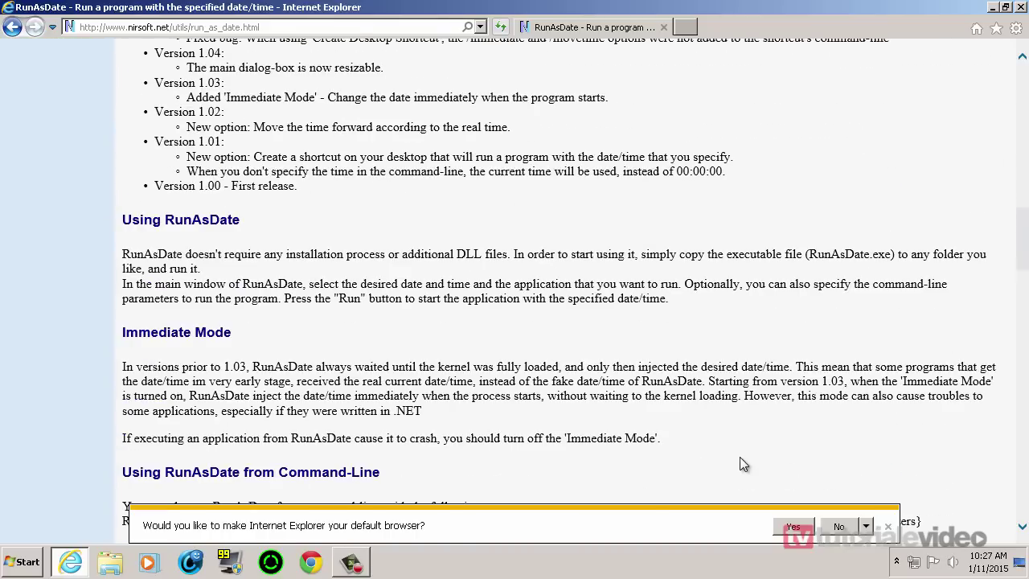
pyautogui.scroll(-15, 739, 458)
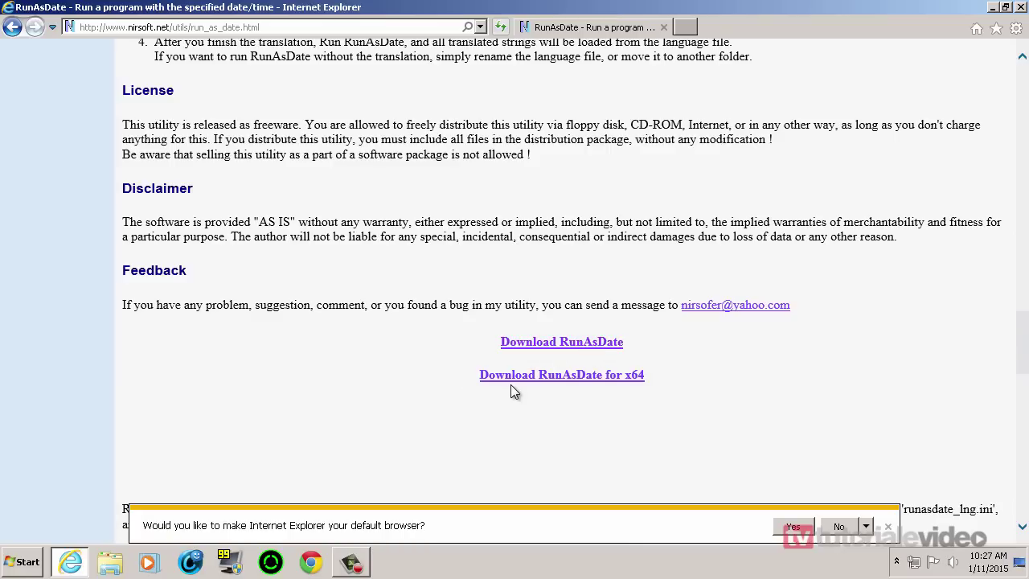
pyautogui.click(887, 528)
pyautogui.click(585, 376)
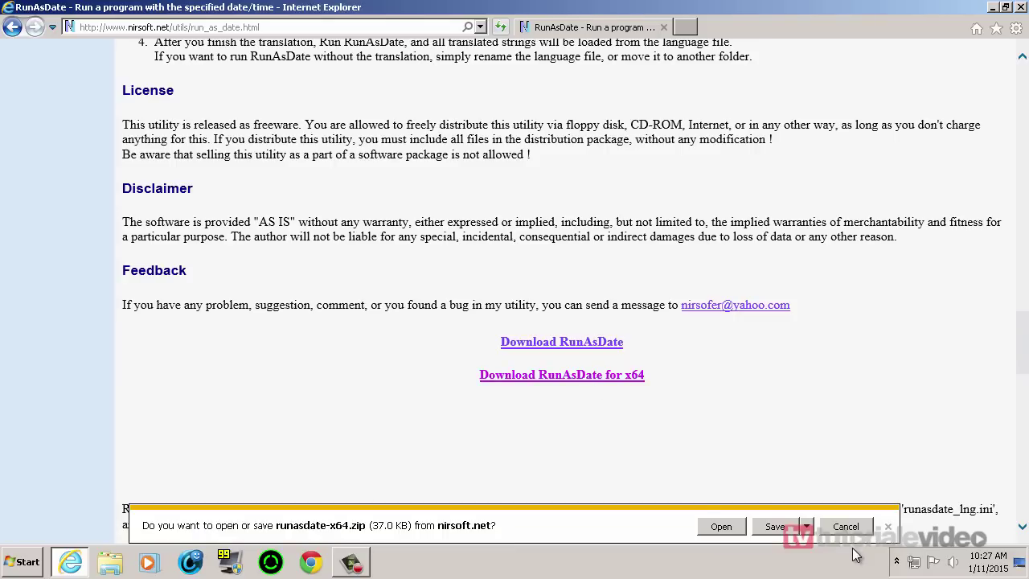
pyautogui.click(807, 528)
pyautogui.click(712, 527)
pyautogui.click(722, 526)
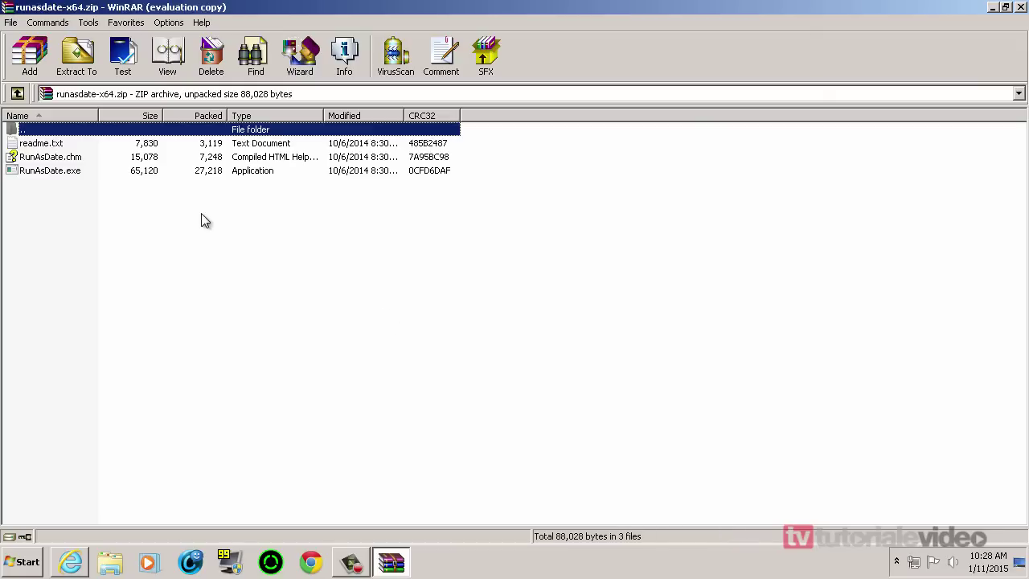
# - Extract all the archive's files to the runasdate folder on the desktop, and close the archive and browser windows
pyautogui.moveTo(201, 213); pyautogui.dragTo(133, 140)
pyautogui.click(76, 57)
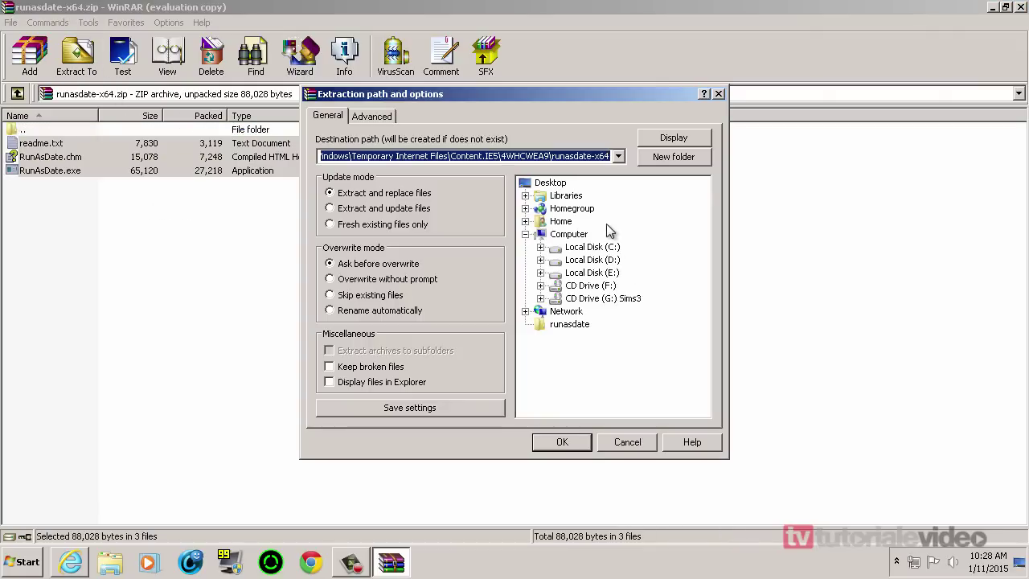
pyautogui.click(572, 325)
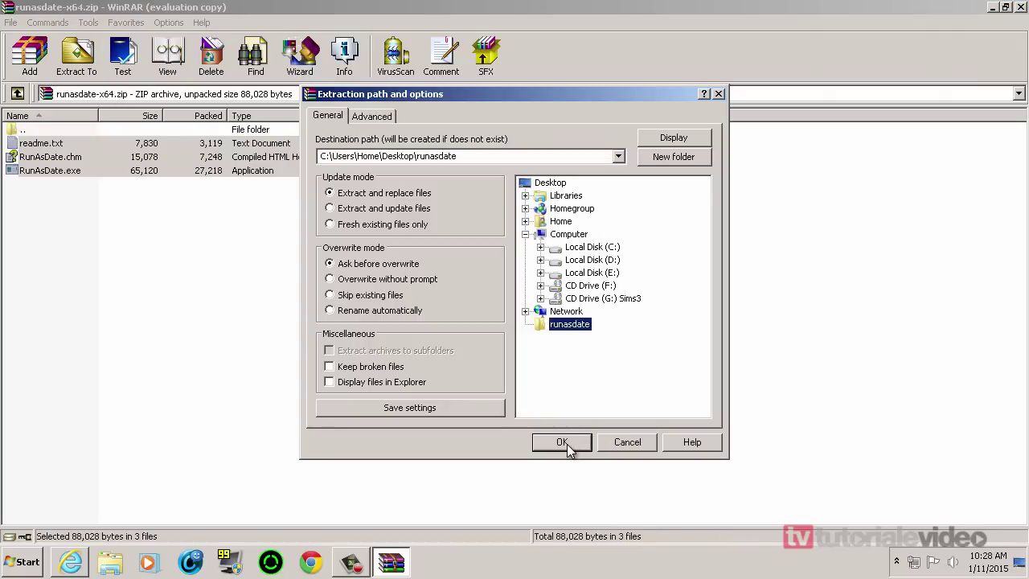
pyautogui.click(563, 444)
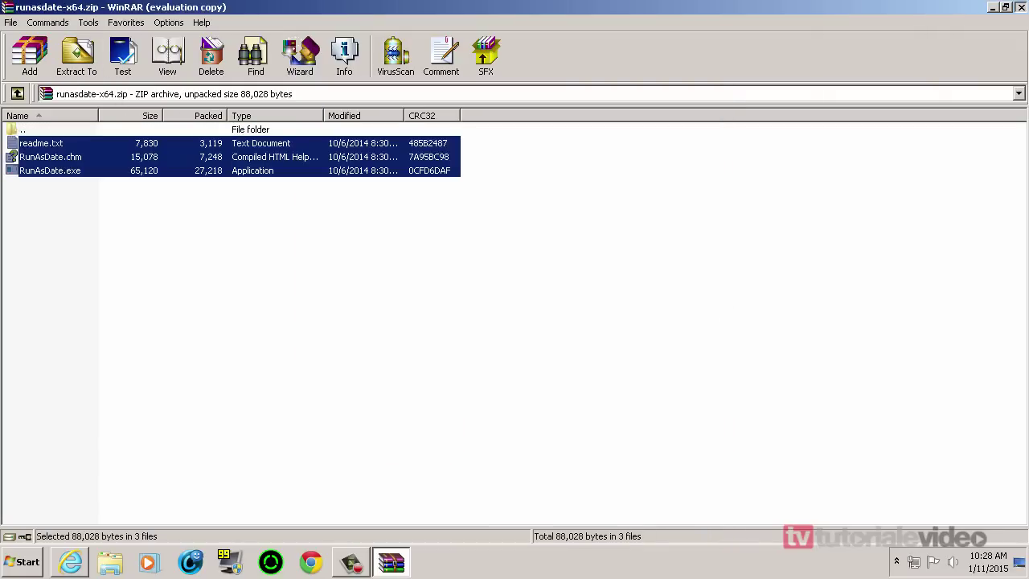
pyautogui.click(1021, 7)
pyautogui.click(1021, 7)
# - Refresh the desktop, move the runasdate folder slightly lower and open it
pyautogui.rightClick(875, 216)
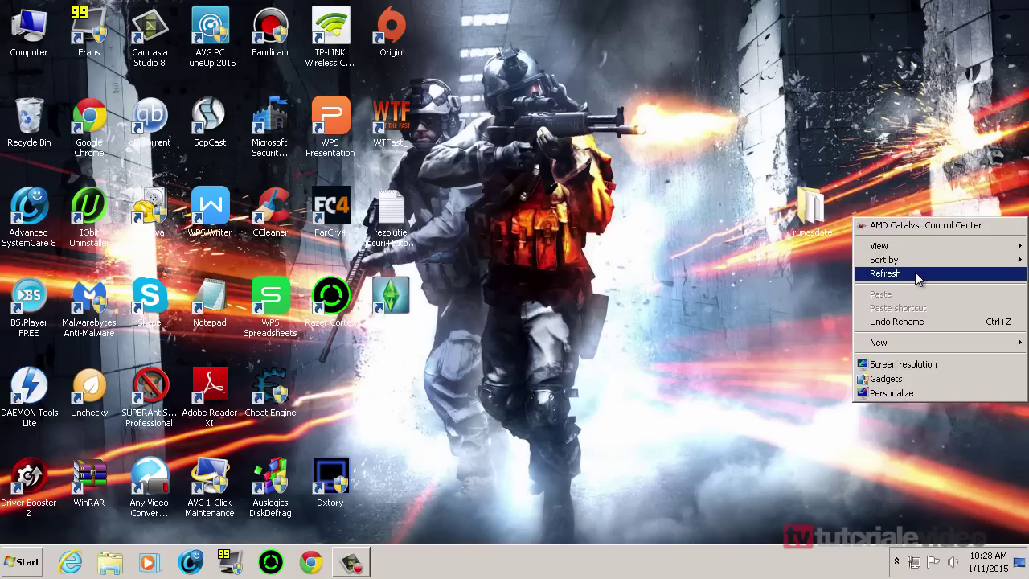
pyautogui.click(873, 274)
pyautogui.moveTo(819, 219); pyautogui.dragTo(816, 315)
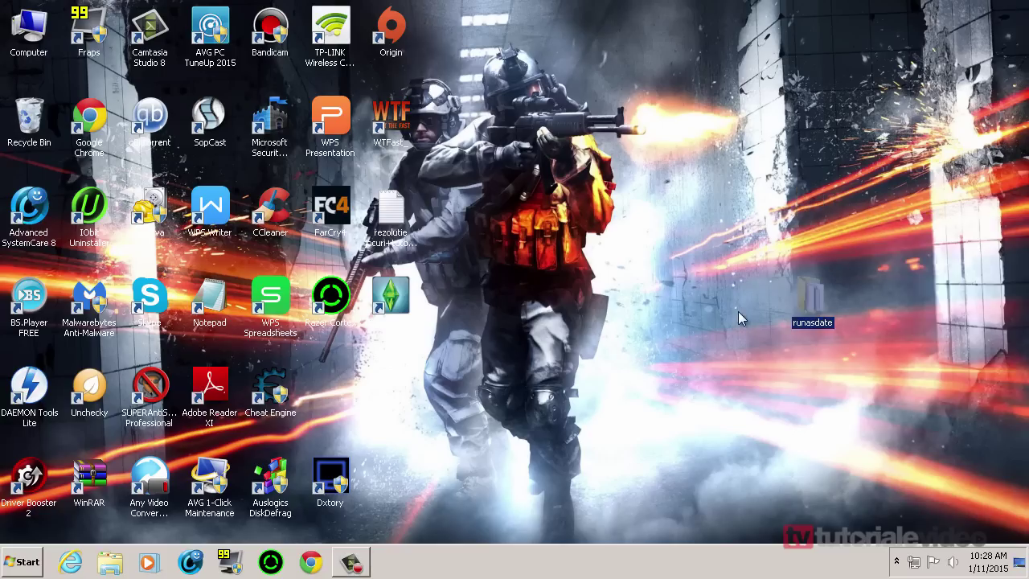
pyautogui.click(761, 332)
pyautogui.doubleClick(802, 304)
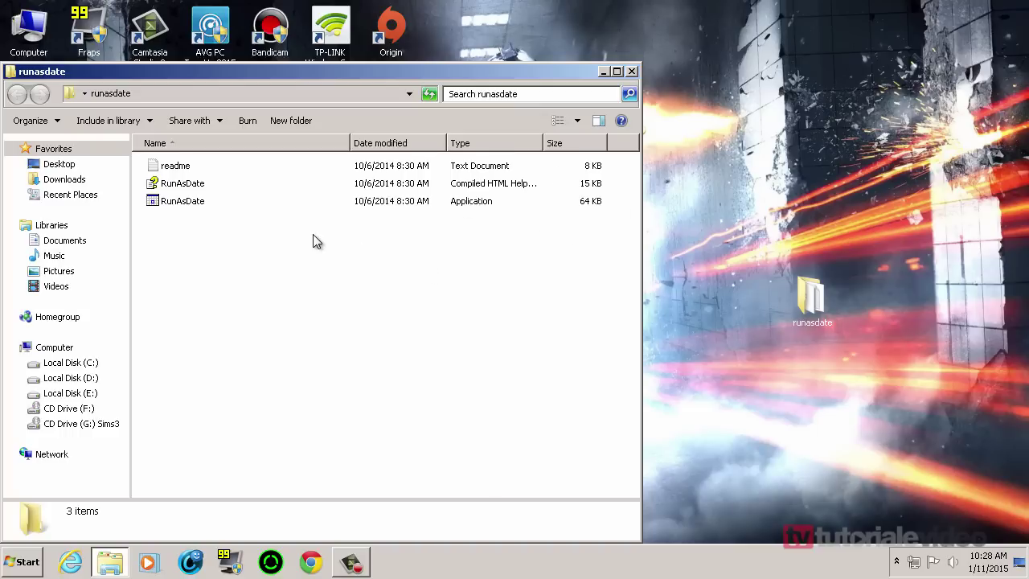
# - Run the RunAsDate application as administrator, and clear the desktop by closing its folder window and moving the dialog aside
pyautogui.click(174, 208)
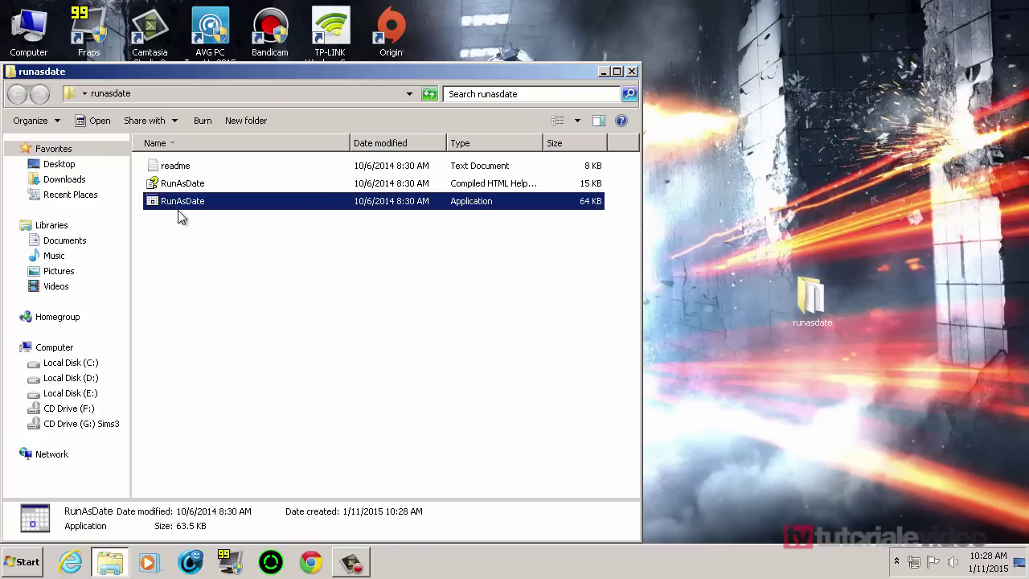
pyautogui.rightClick(316, 201)
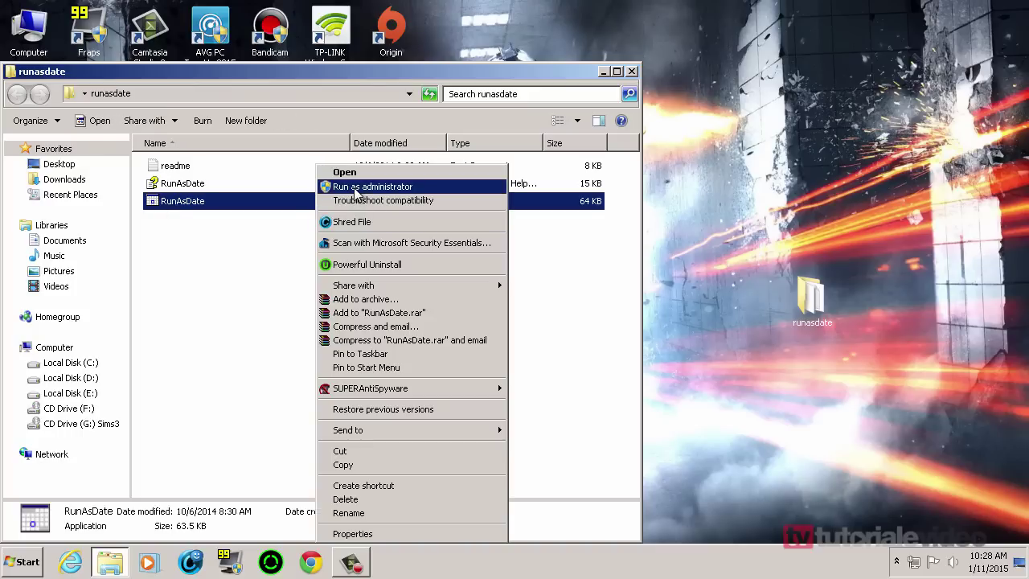
pyautogui.click(287, 253)
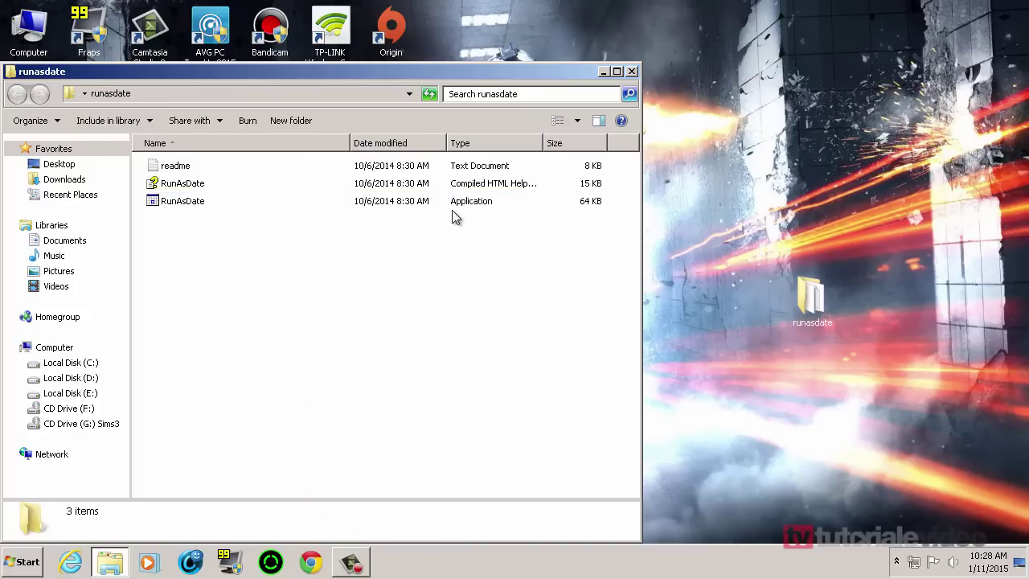
pyautogui.click(391, 206)
pyautogui.rightClick(391, 207)
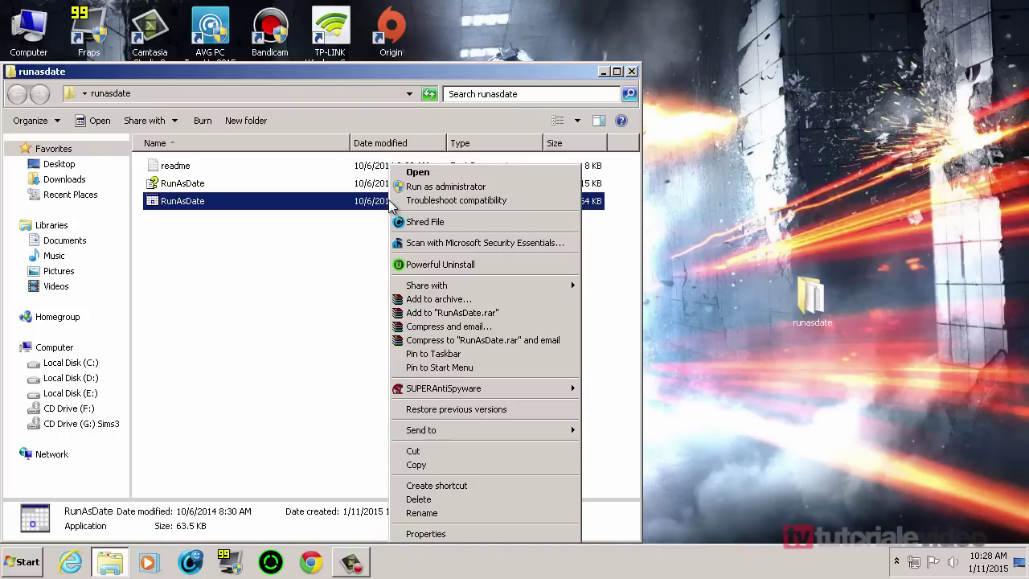
pyautogui.click(400, 188)
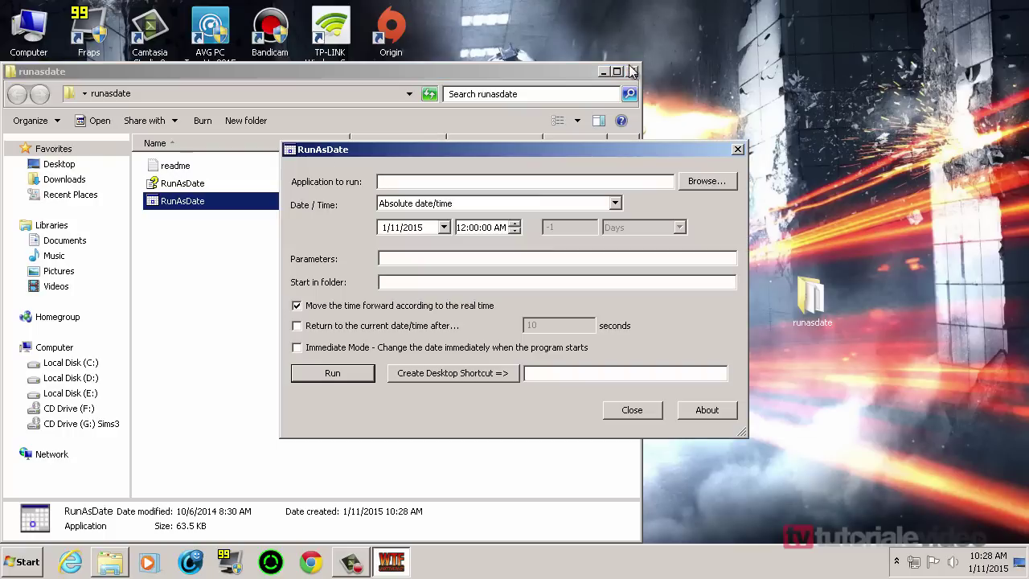
pyautogui.click(631, 71)
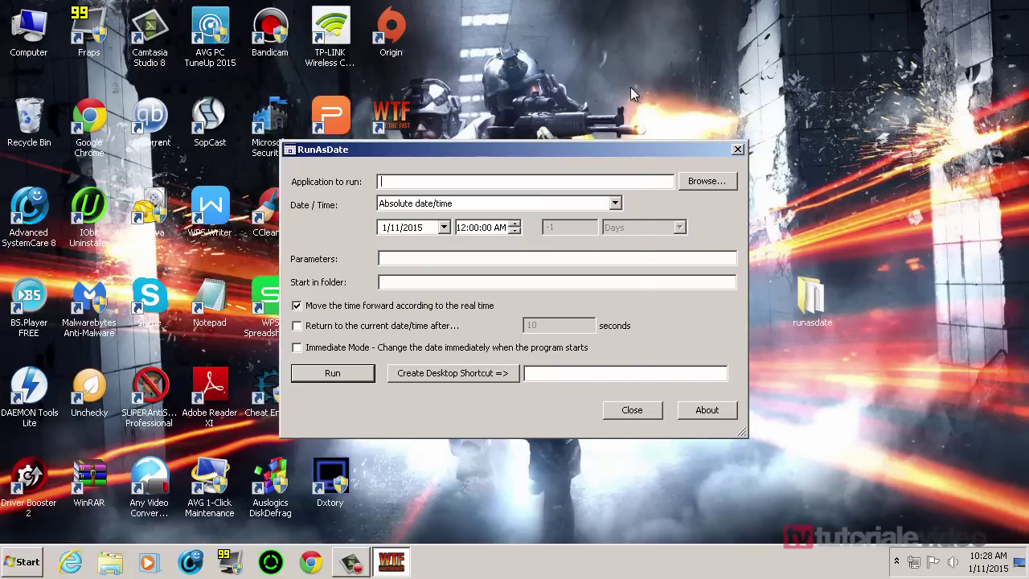
pyautogui.moveTo(581, 148); pyautogui.dragTo(806, 108)
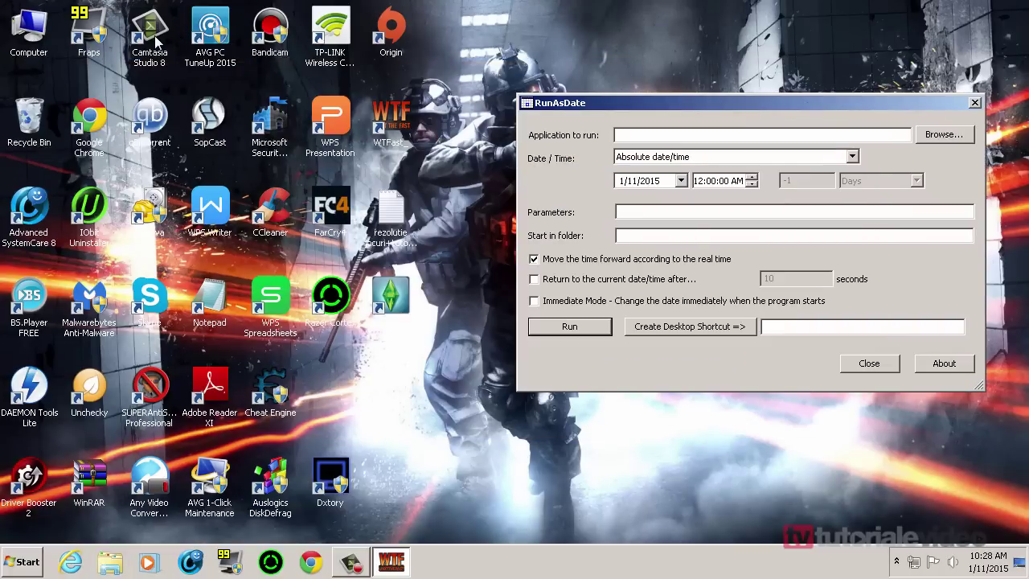
# - Launch Camtasia Studio 8 from the desktop to check its remaining trial days, and close it again
pyautogui.click(273, 353)
pyautogui.moveTo(476, 448); pyautogui.dragTo(141, 46)
pyautogui.doubleClick(140, 46)
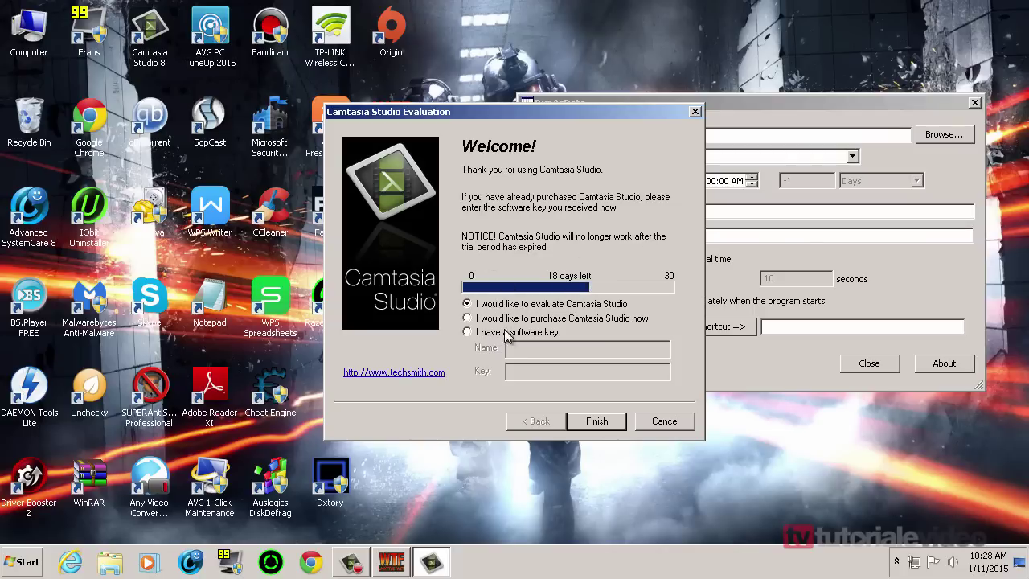
pyautogui.click(658, 423)
pyautogui.rightClick(659, 425)
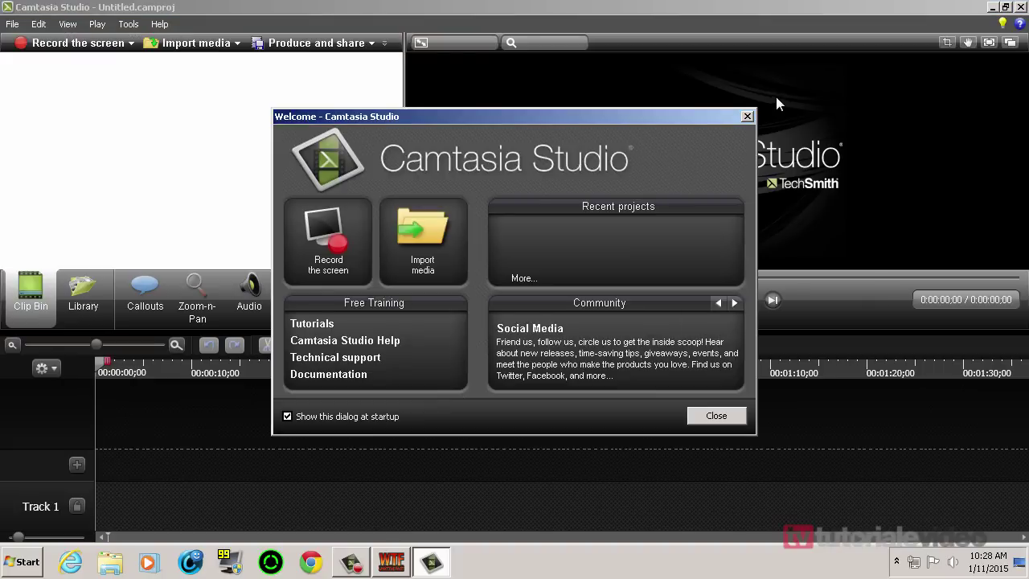
pyautogui.click(747, 116)
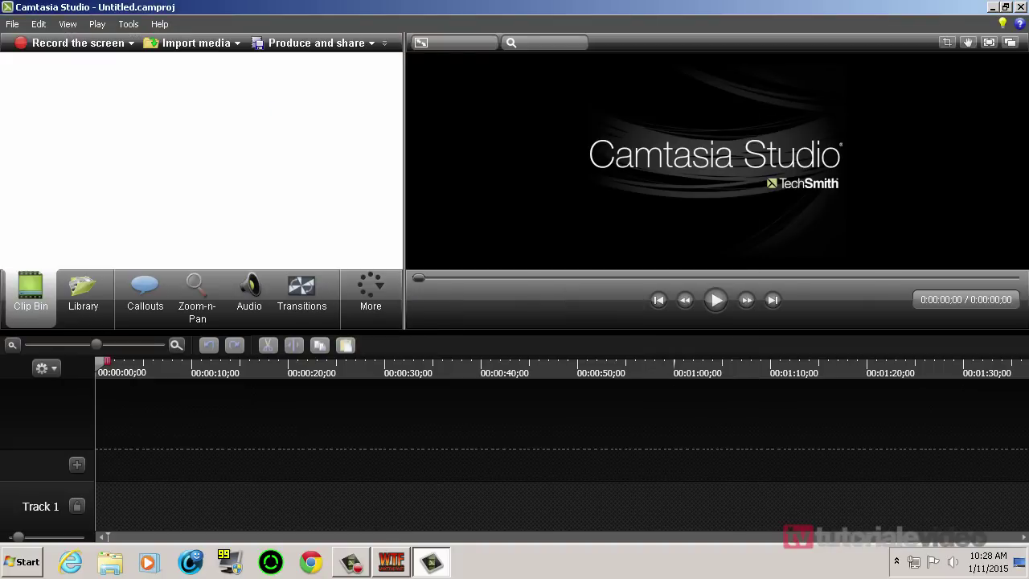
pyautogui.click(1018, 7)
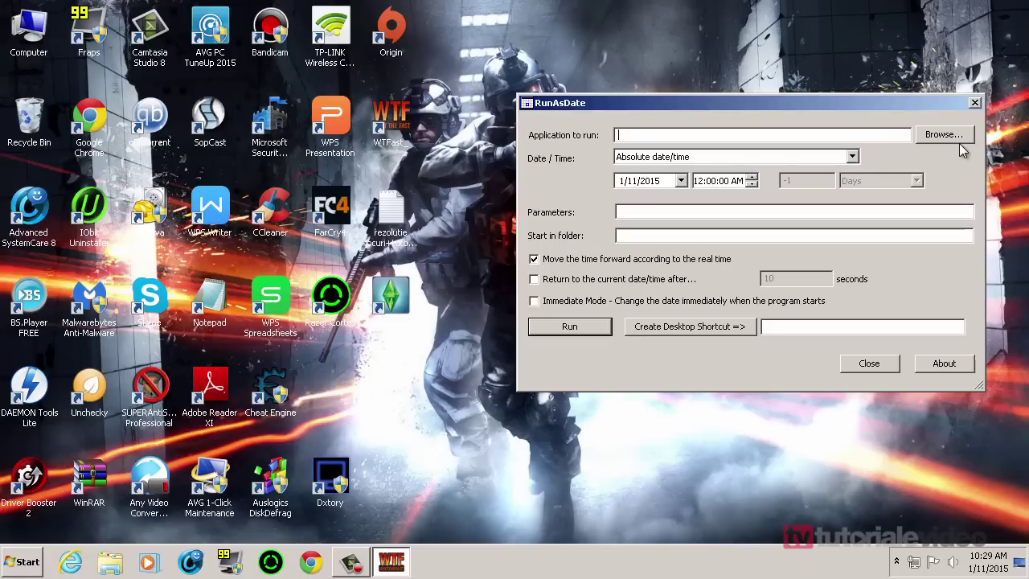
# - Browse to the desktop and select the Camtasia Studio 8 shortcut as the application to run in RunAsDate
pyautogui.click(685, 135)
pyautogui.click(939, 136)
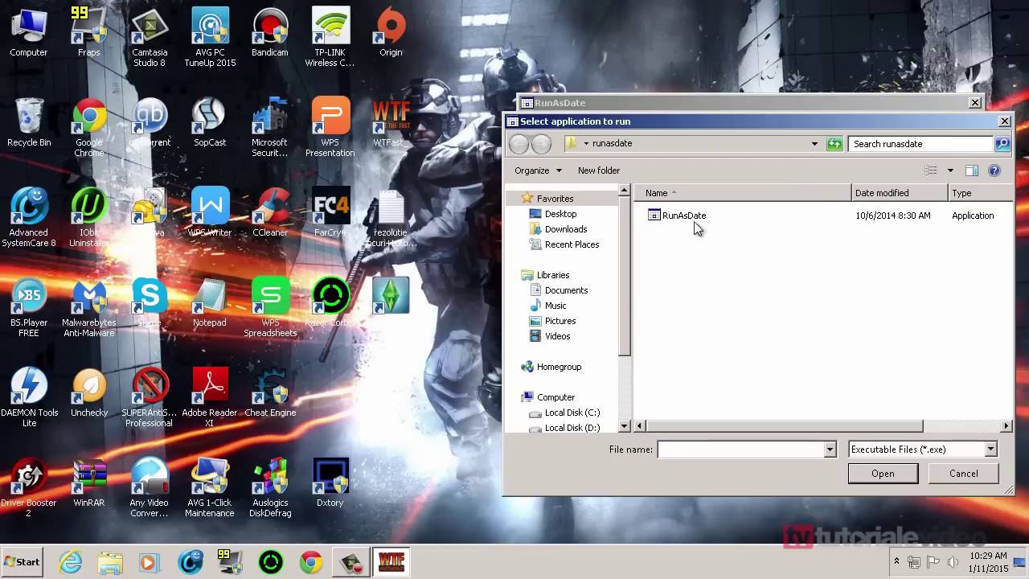
pyautogui.click(561, 216)
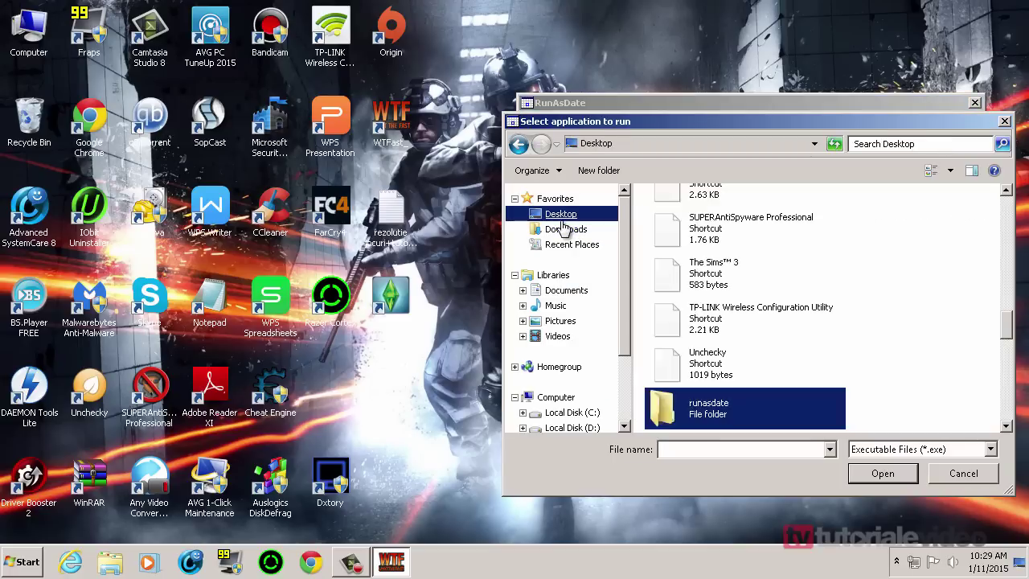
pyautogui.click(690, 371)
pyautogui.scroll(10, 690, 372)
pyautogui.scroll(-8, 689, 374)
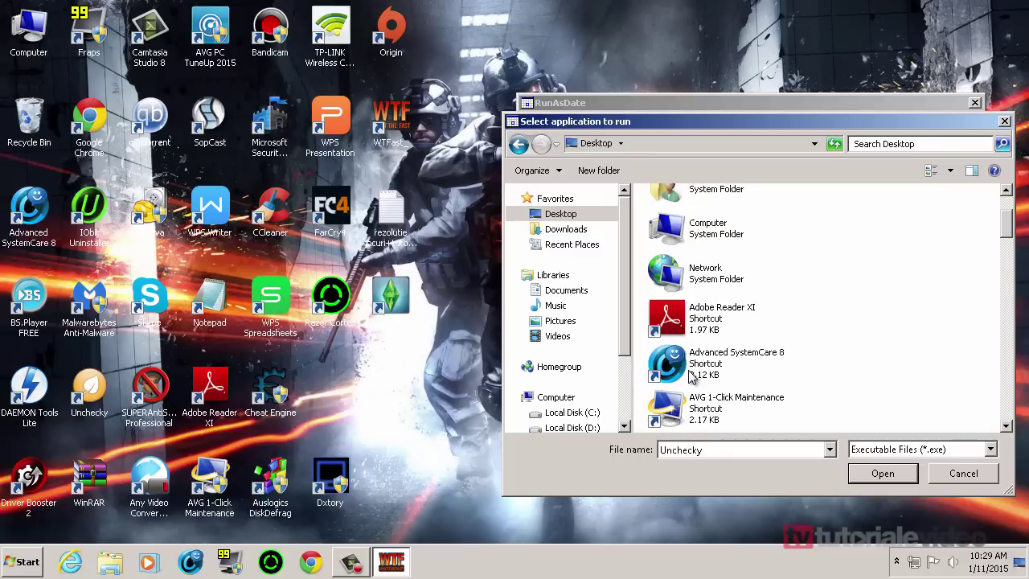
pyautogui.scroll(-3, 689, 377)
pyautogui.scroll(6, 689, 378)
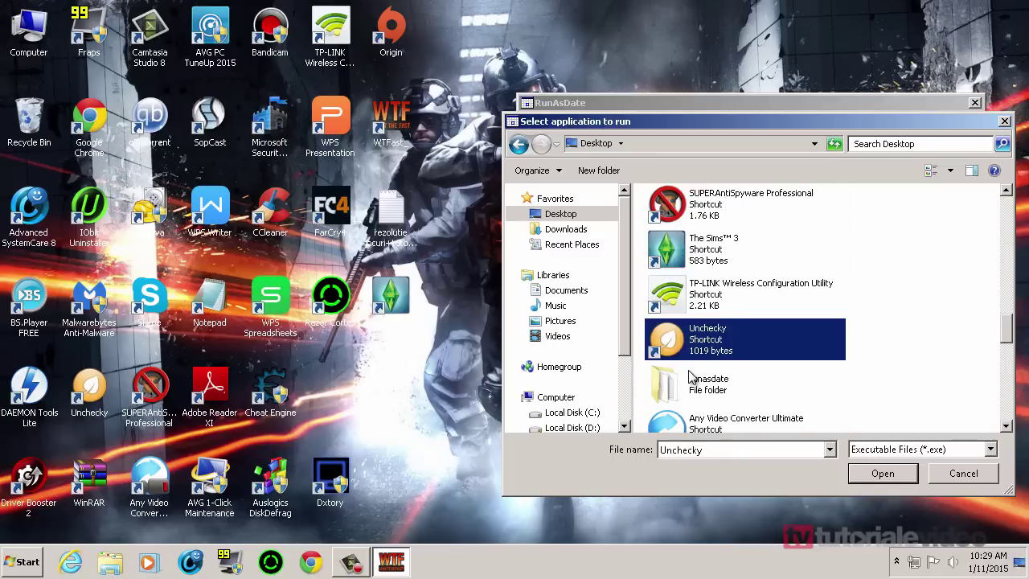
pyautogui.scroll(-2, 690, 377)
pyautogui.scroll(5, 689, 378)
pyautogui.scroll(-5, 690, 377)
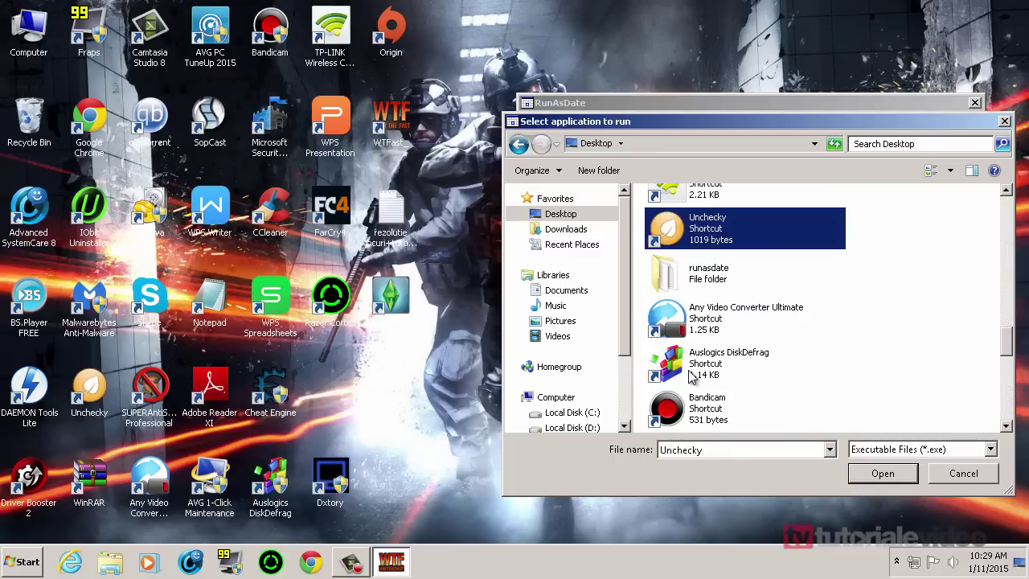
pyautogui.scroll(-3, 701, 295)
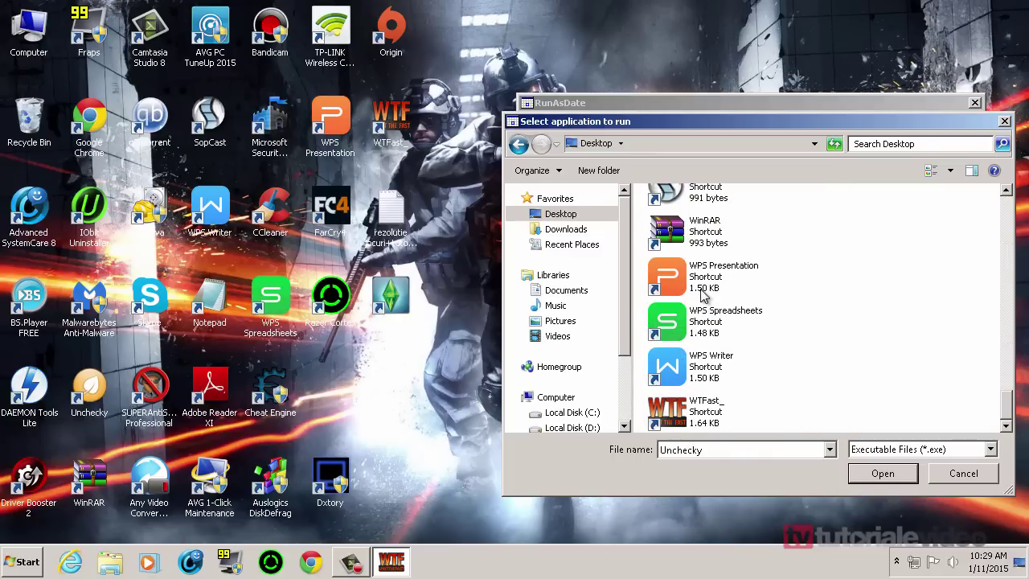
pyautogui.scroll(8, 701, 296)
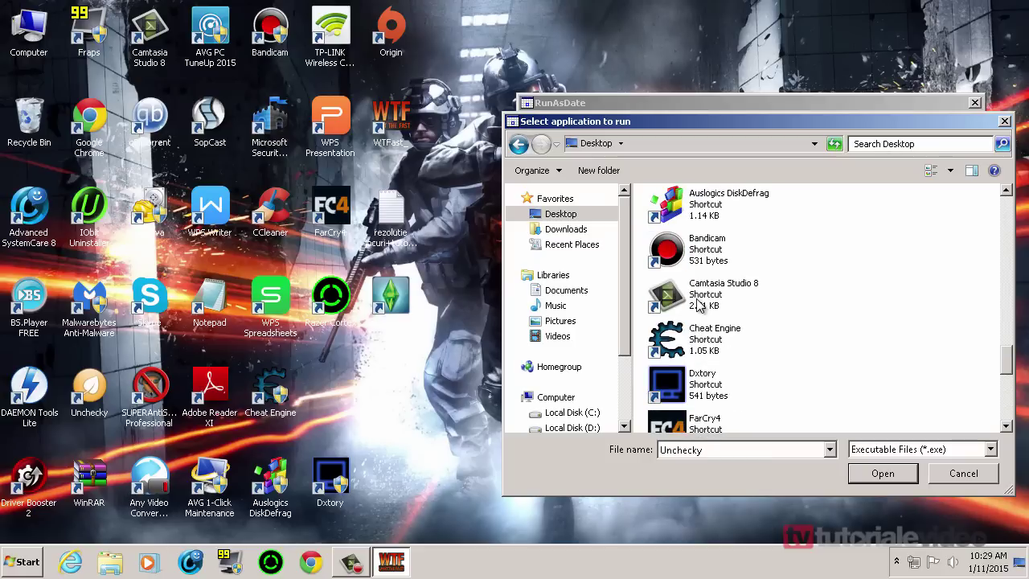
pyautogui.doubleClick(699, 303)
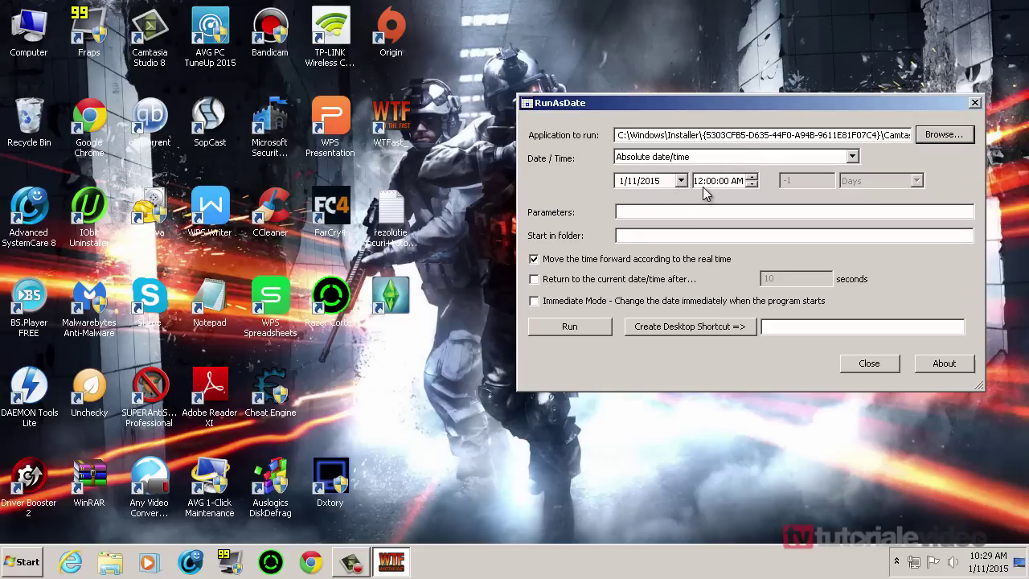
# - Set the absolute date for the selected application to 1/1/2015
pyautogui.click(674, 184)
pyautogui.click(680, 181)
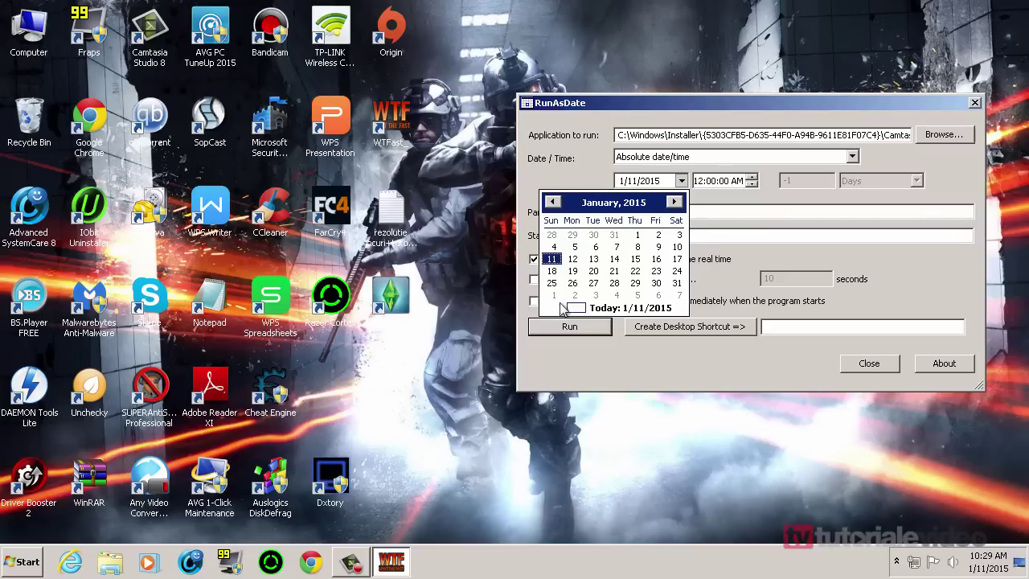
pyautogui.click(636, 235)
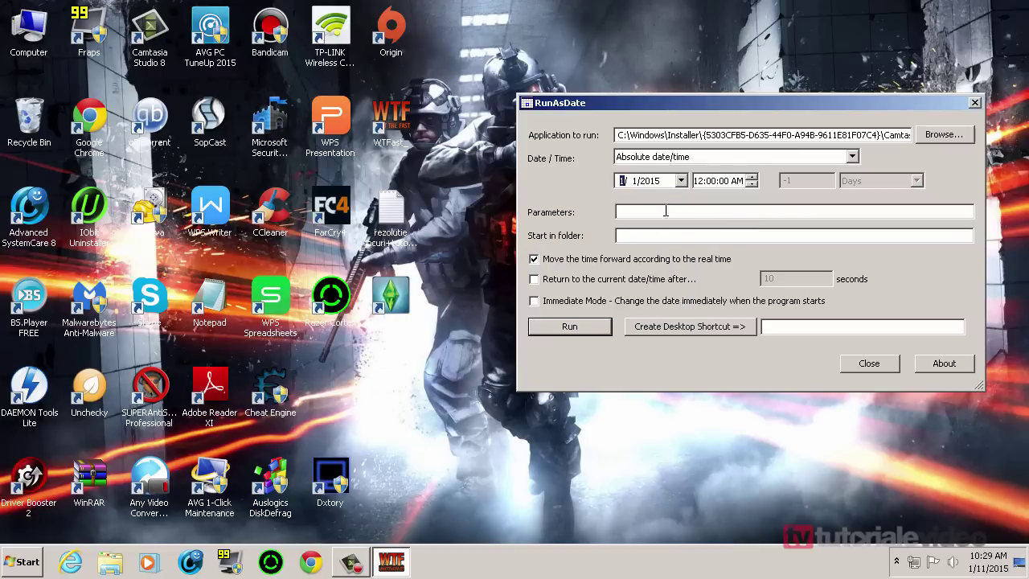
# - Create a desktop shortcut named "Camtasia Studio8_" for the selected application from RunAsDate
pyautogui.click(819, 329)
pyautogui.write('o8_')
pyautogui.click(704, 331)
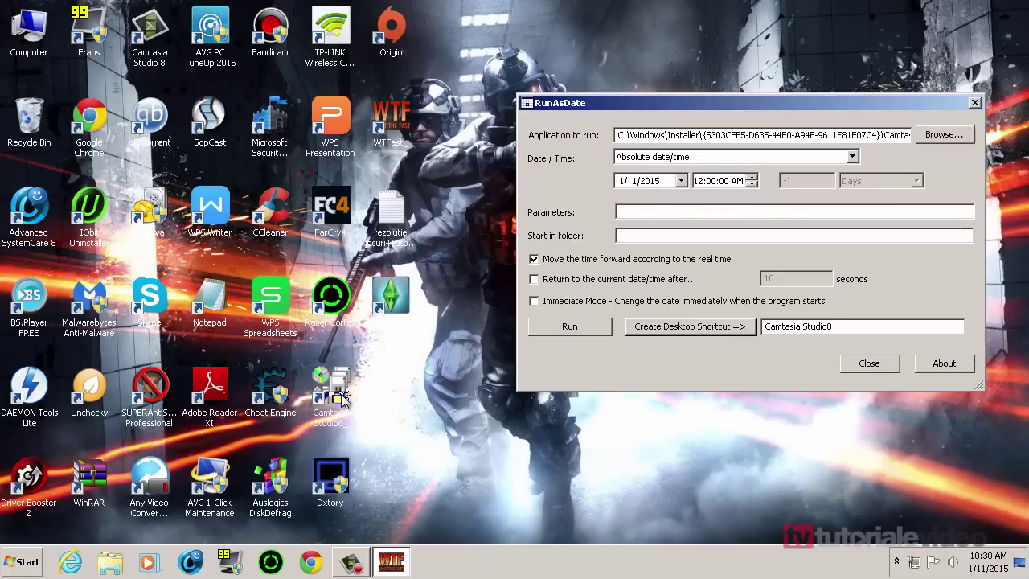
# - Delete the newly created Camtasia Studio8_ shortcut from the desktop
pyautogui.click(325, 378)
pyautogui.moveTo(326, 378); pyautogui.dragTo(432, 398)
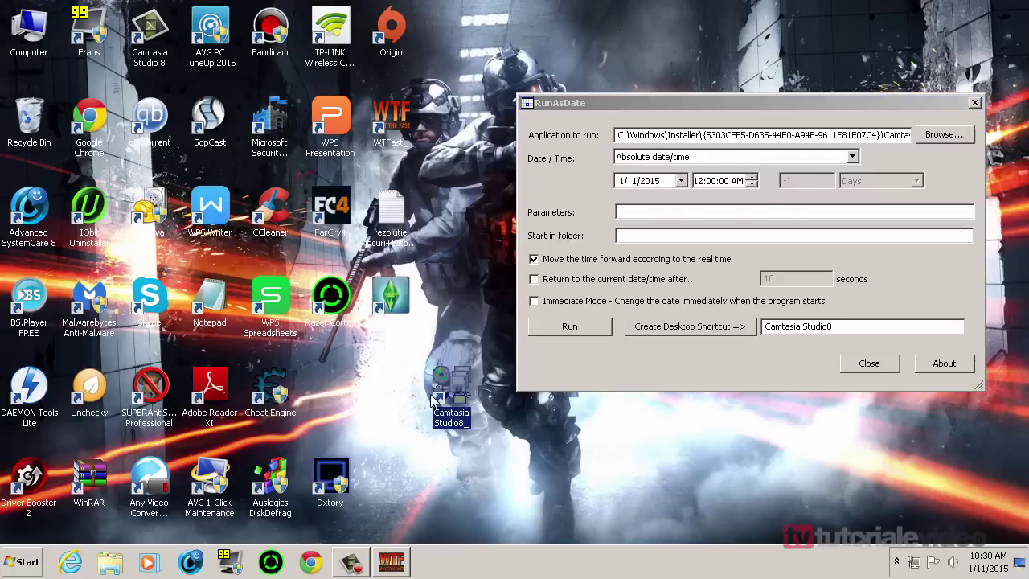
pyautogui.press('Delete')
pyautogui.press('Return')
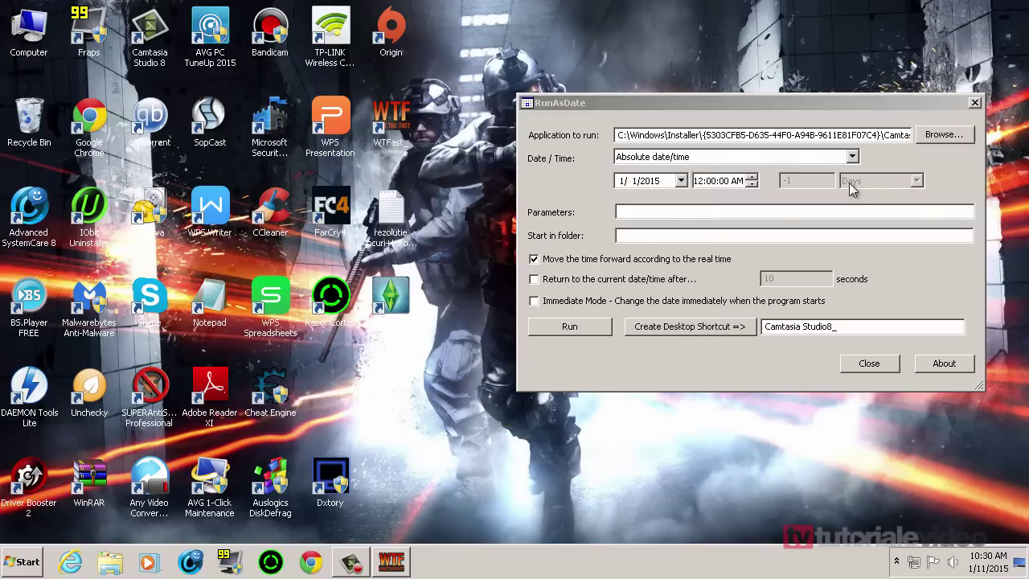
# - Set CamtasiaStudio.exe from C:\Program Files (x86)\TechSmith\Camtasia Studio 8 as the application to run, and create its desktop shortcut
pyautogui.click(941, 134)
pyautogui.click(573, 412)
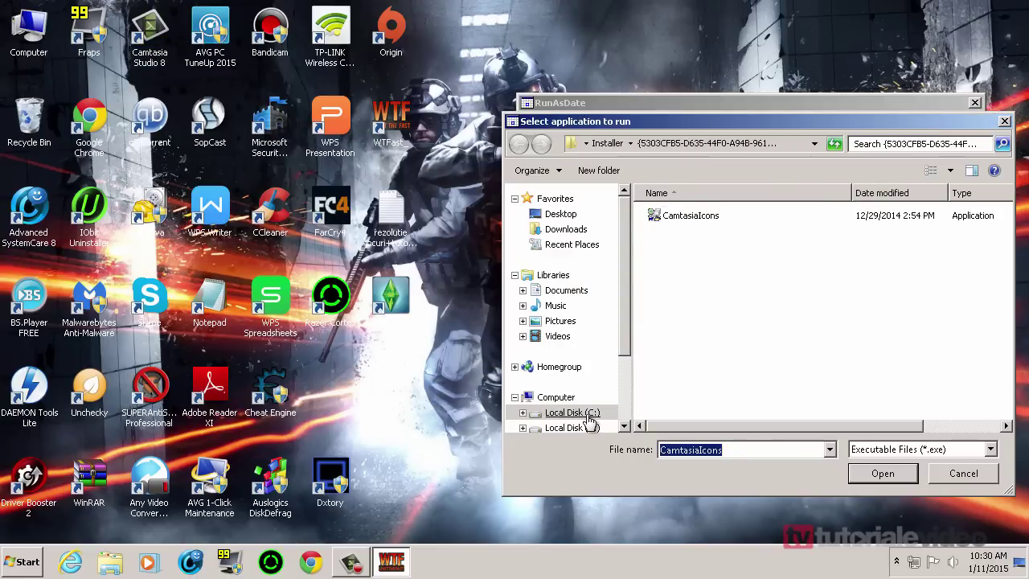
pyautogui.doubleClick(705, 271)
pyautogui.click(705, 271)
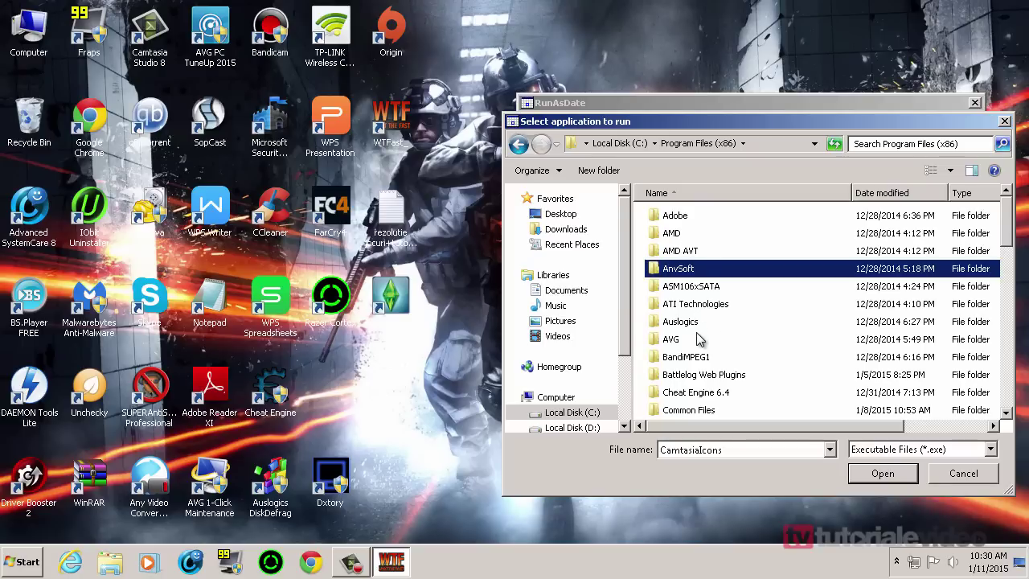
pyautogui.scroll(-2, 697, 316)
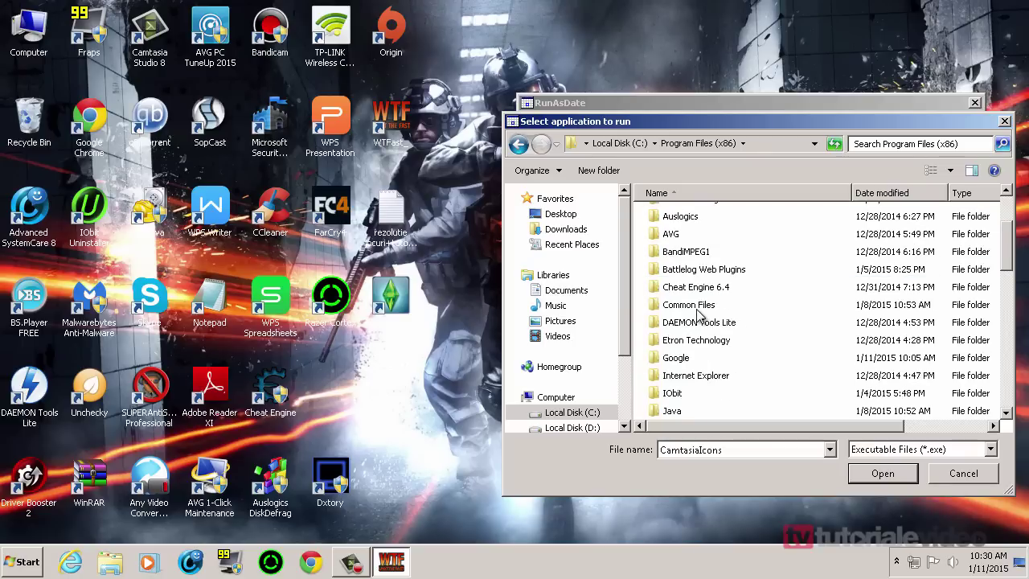
pyautogui.scroll(-6, 698, 317)
pyautogui.doubleClick(699, 215)
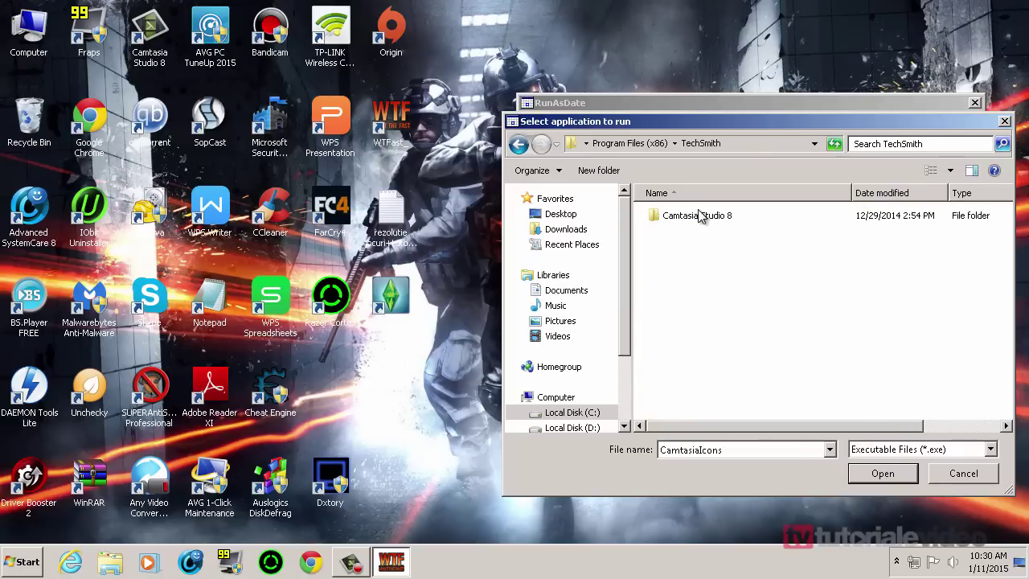
pyautogui.click(700, 215)
pyautogui.doubleClick(699, 215)
pyautogui.doubleClick(696, 341)
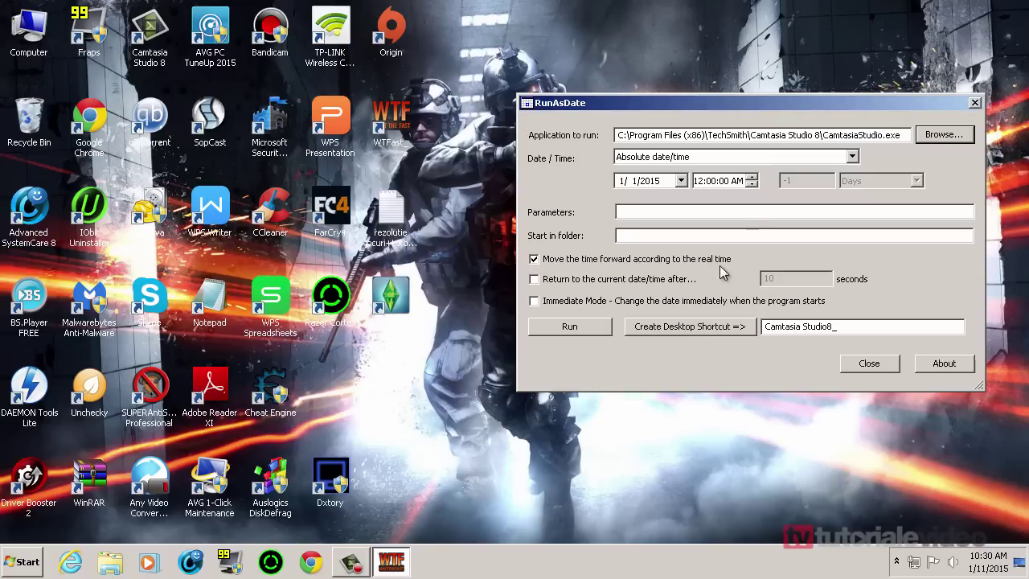
pyautogui.click(717, 331)
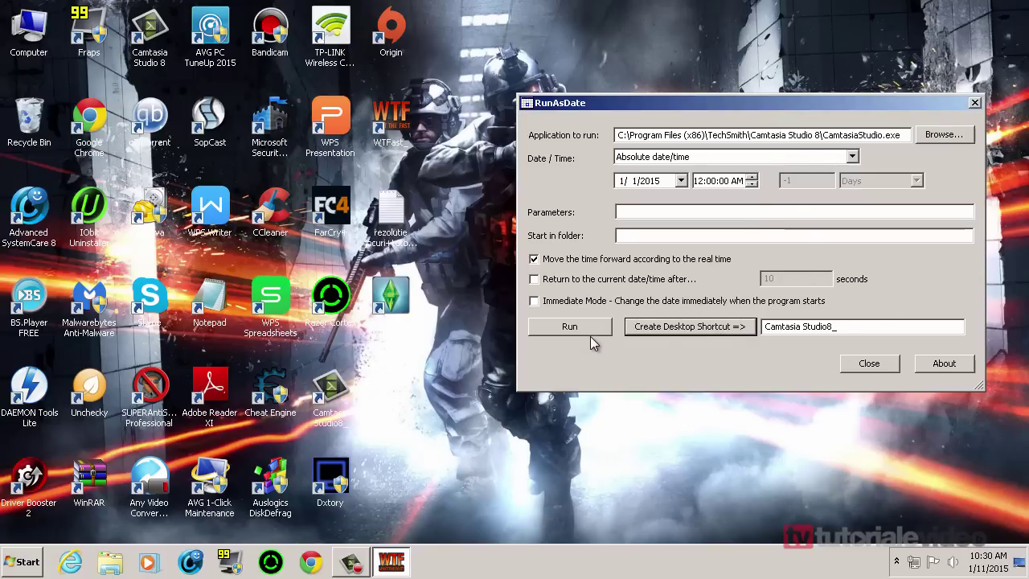
# - Try to run Camtasia Studio with Immediate Mode enabled, and close the program from its error dialog
pyautogui.click(560, 304)
pyautogui.click(560, 305)
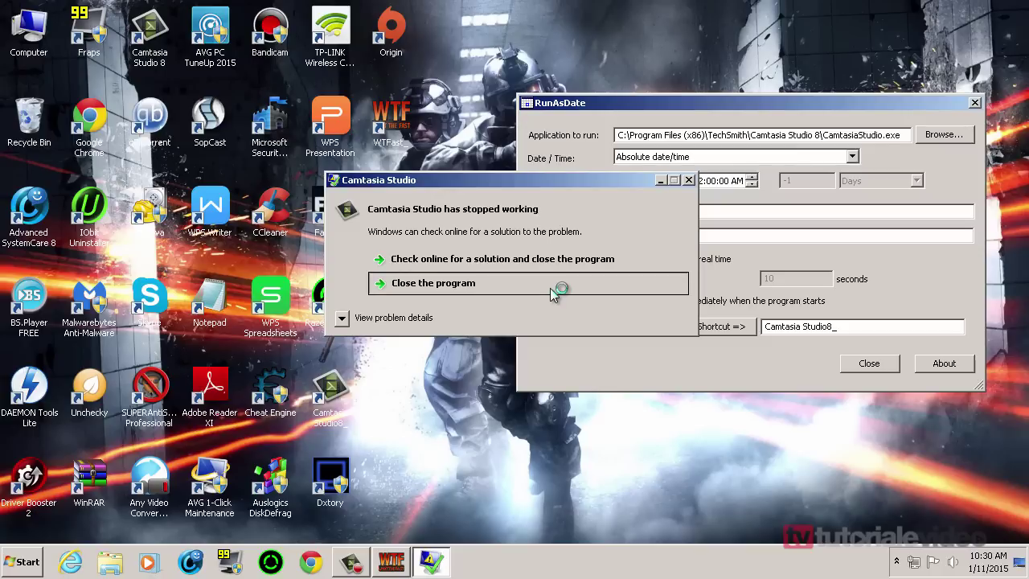
pyautogui.click(550, 287)
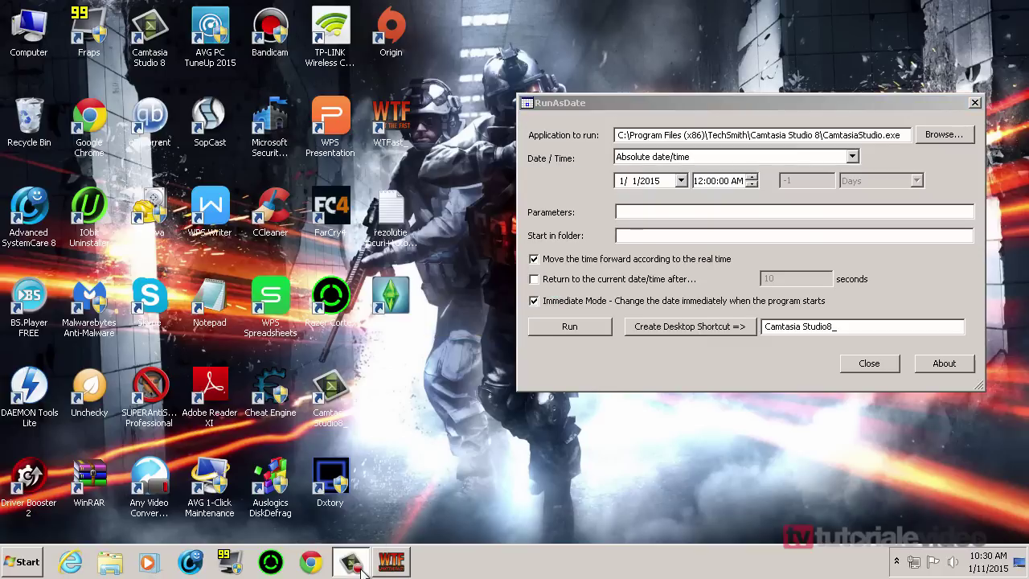
# - Move the Camtasia Studio8_ shortcut to the free desktop spot below the Sims shortcut
pyautogui.moveTo(345, 393); pyautogui.dragTo(406, 394)
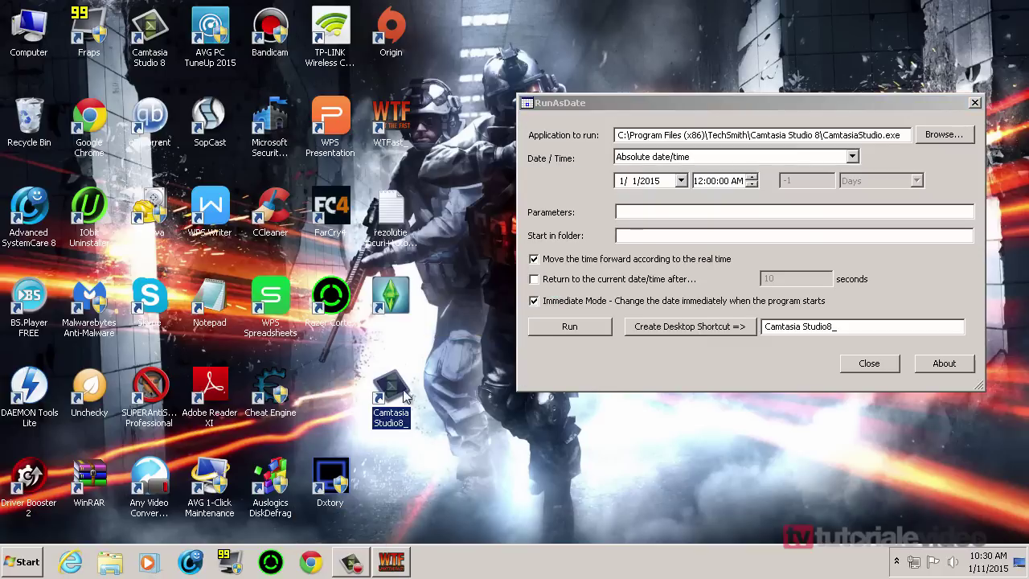
pyautogui.moveTo(356, 554)
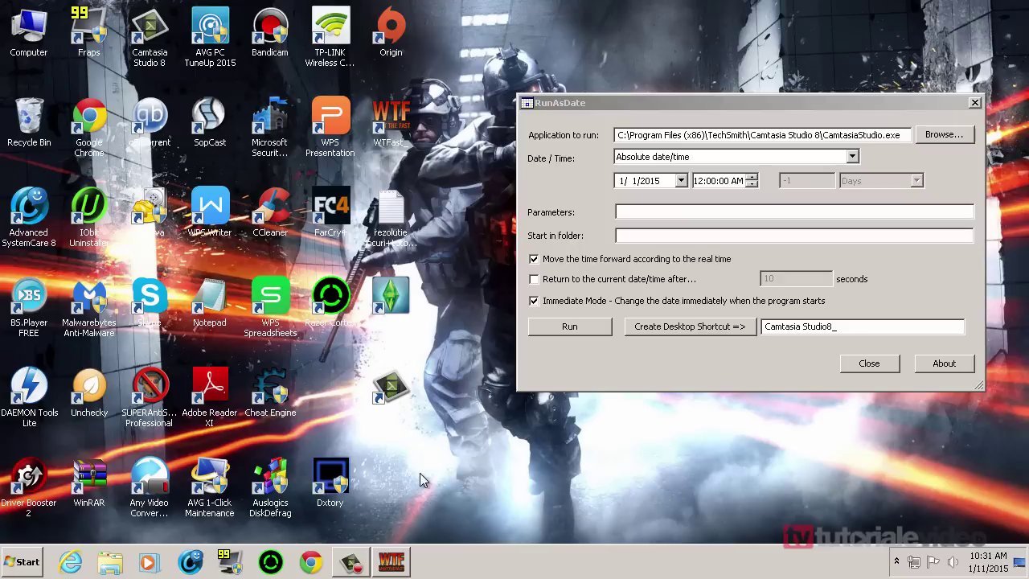
# - Try running Camtasia Studio from RunAsDate with Immediate Mode turned off, and close RunAsDate
pyautogui.click(545, 303)
pyautogui.click(579, 329)
pyautogui.click(514, 348)
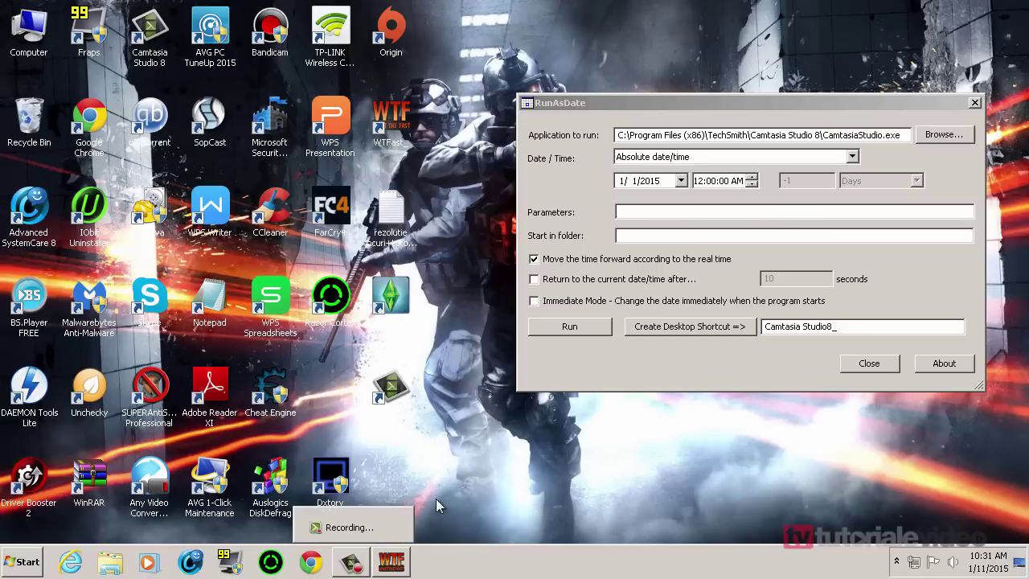
pyautogui.click(882, 368)
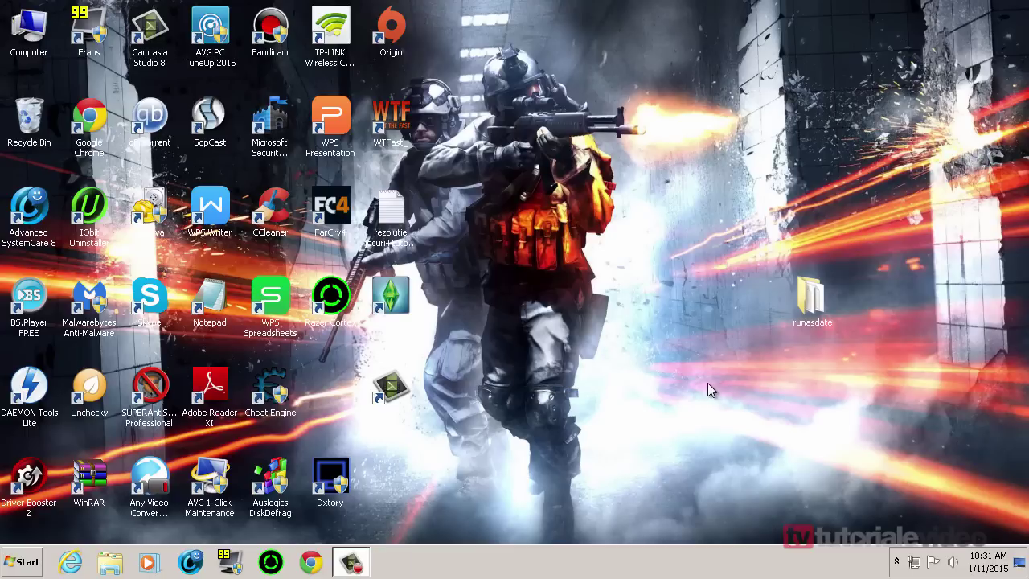